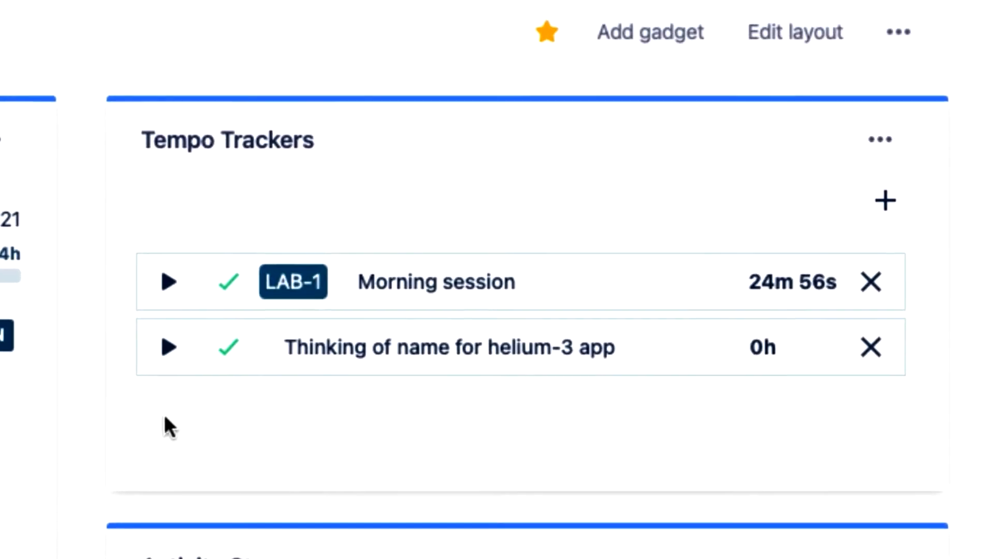
Start the 'Thinking of name for helium-3 app' tracker, then view backlog issues LAB-1 and LAB-7.
left_click(169, 354)
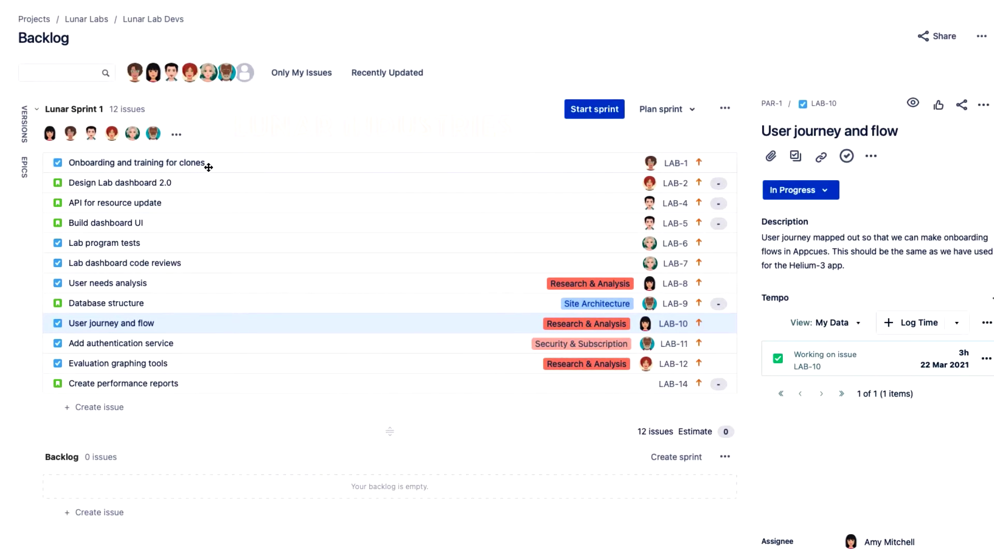
left_click(208, 169)
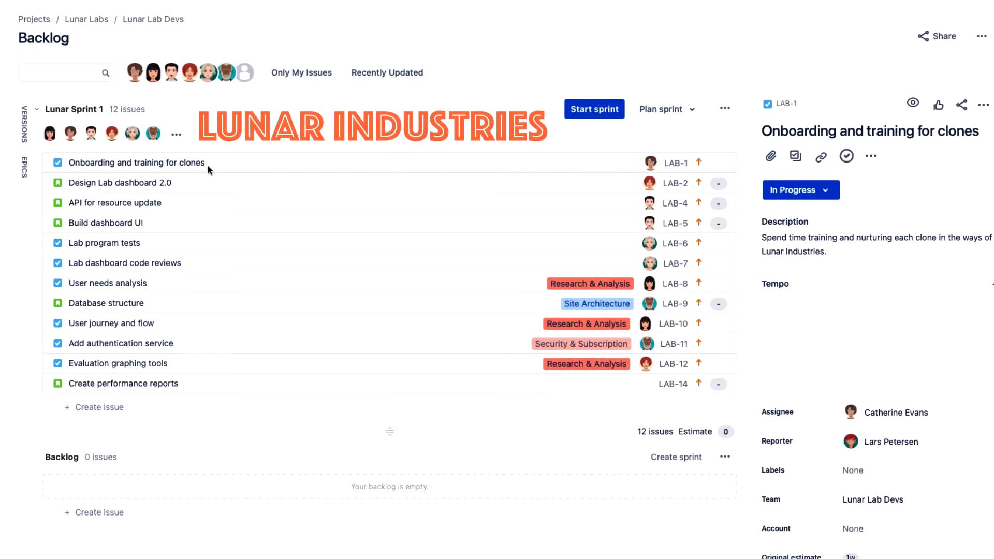
left_click(191, 264)
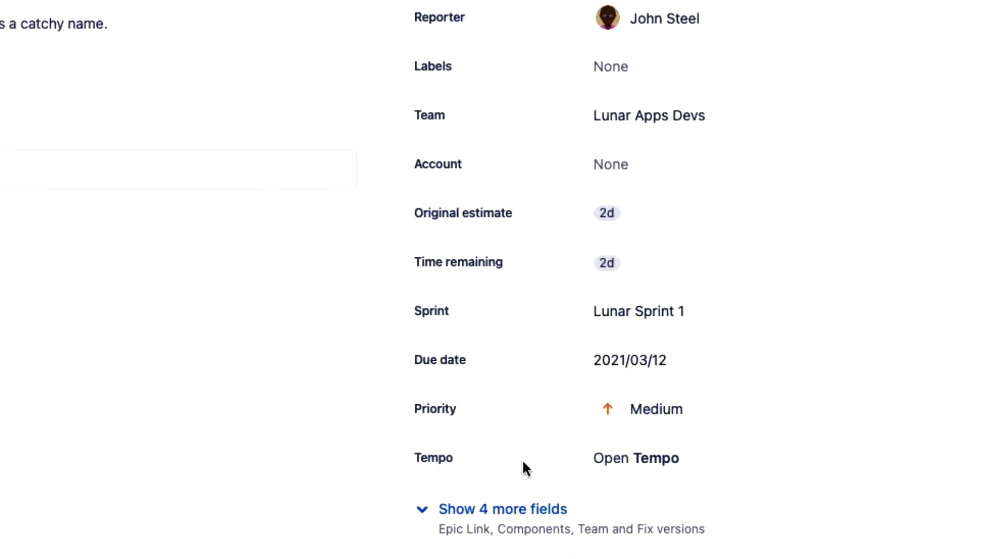
Open the Tempo side panel from the issue's details fields.
left_click(636, 463)
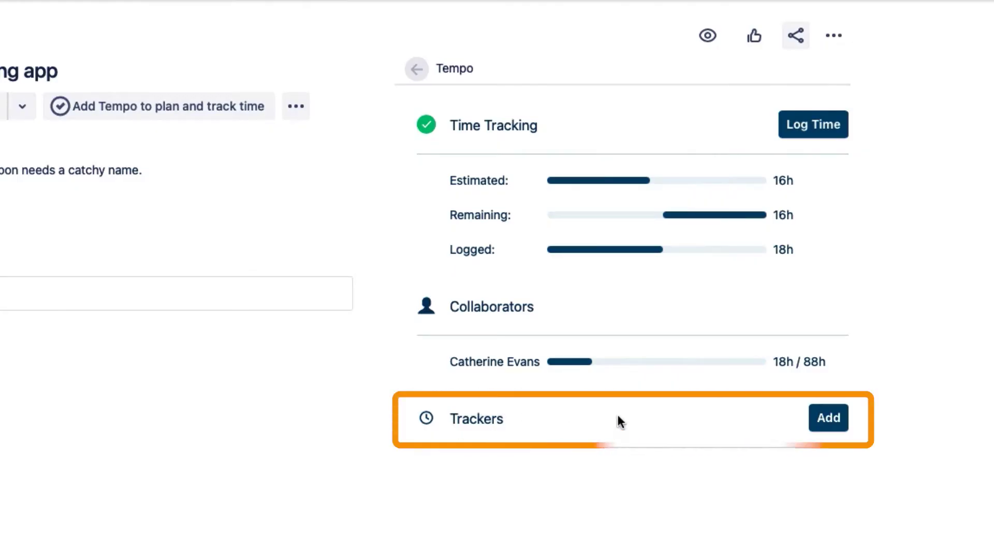
Add a tracker described 'Thinking about app name', then pause and resume its timer.
left_click(830, 419)
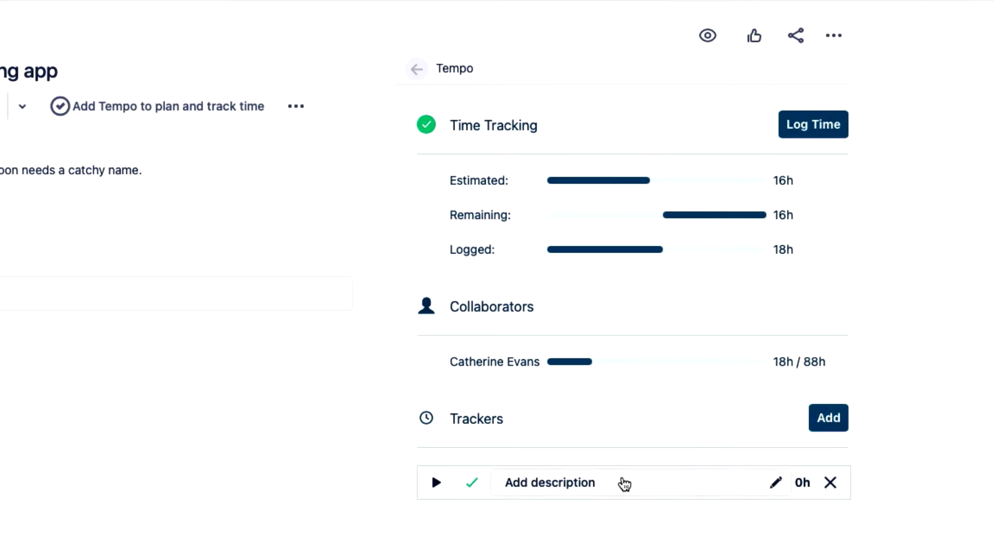
left_click(602, 482)
left_click_drag(602, 481, 494, 481)
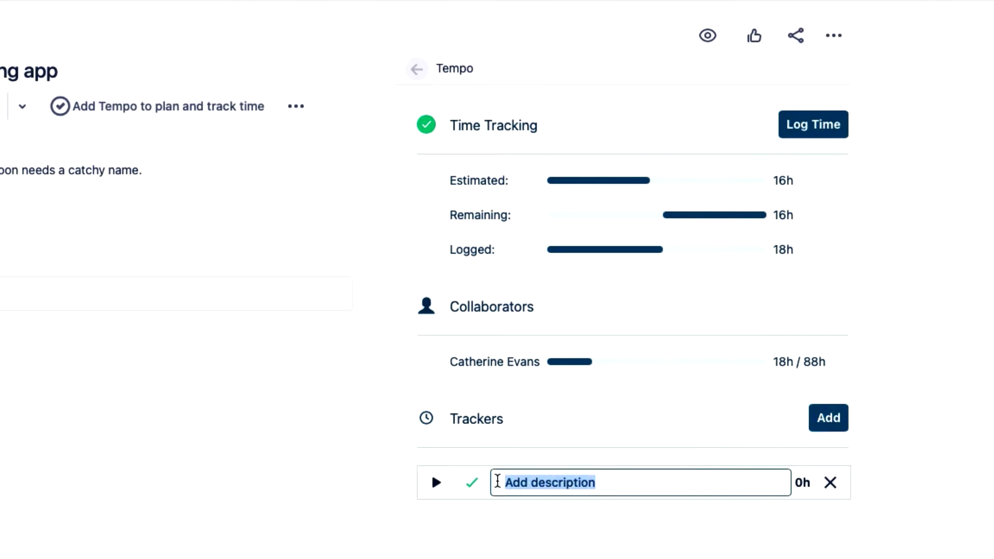
type("Thinking ")
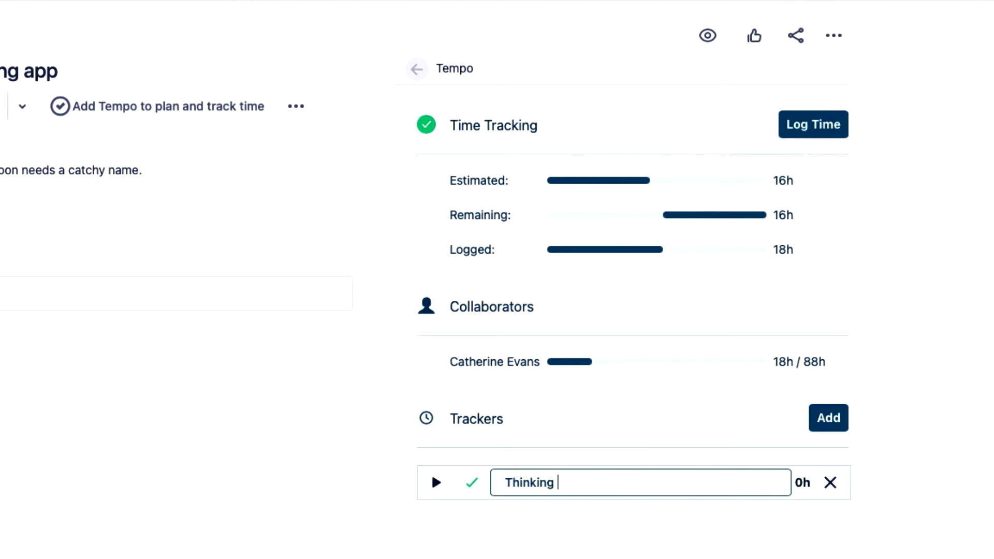
type("about app name")
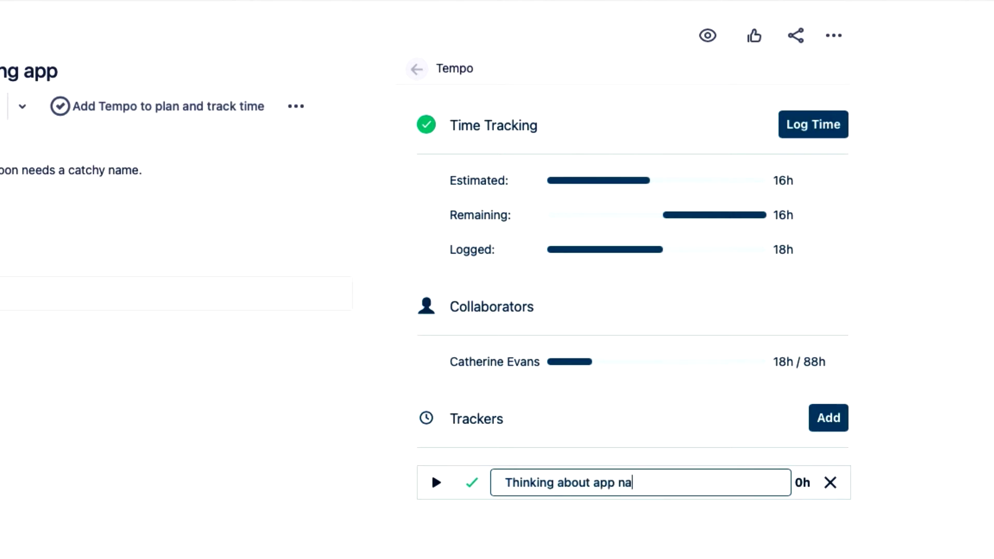
left_click(629, 541)
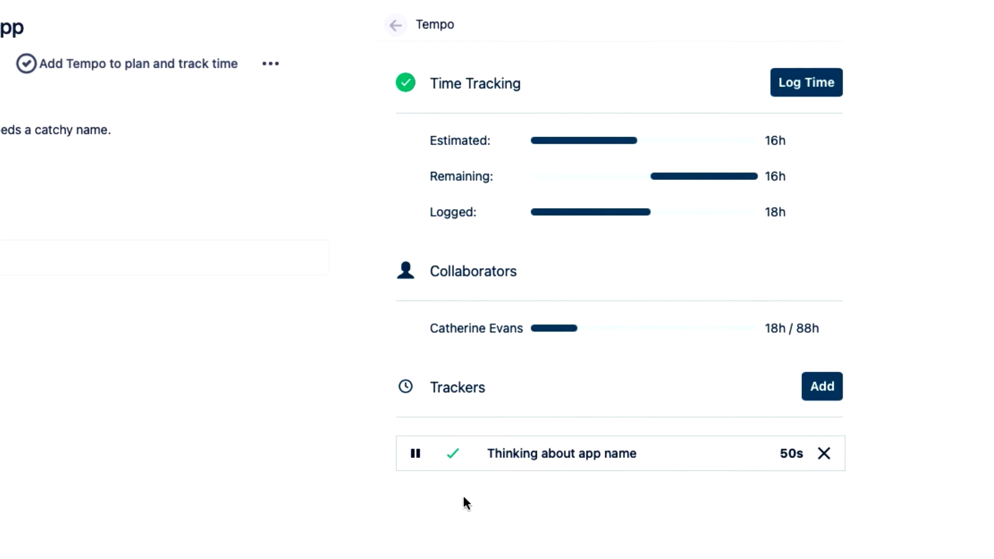
left_click(416, 454)
left_click(417, 455)
Log the tracker's 7m 'Thinking about app name' time against H3M-6.
left_click(454, 459)
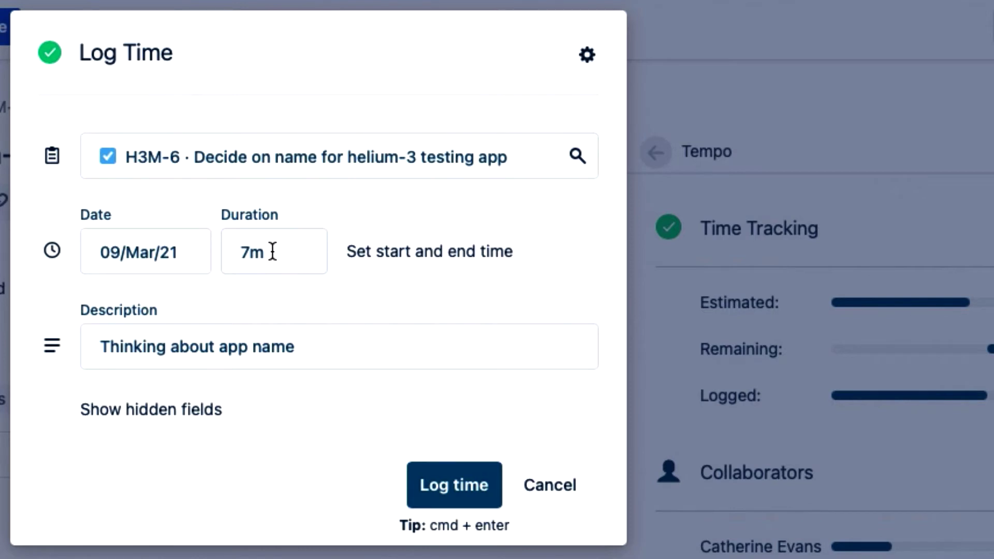
left_click(450, 488)
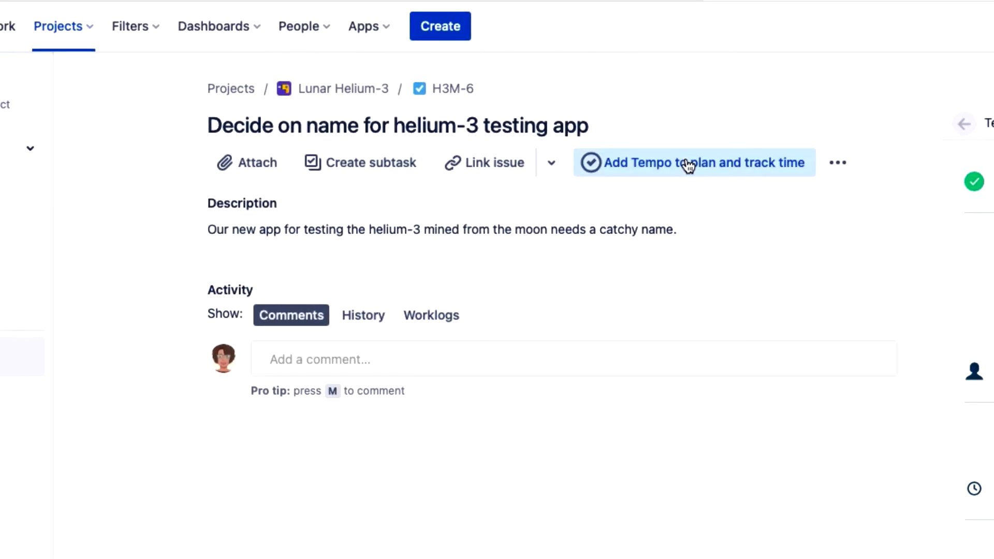
Show H3M-6's Tempo worklogs, topped by the 7m 'Thinking about app name' entry.
left_click(688, 164)
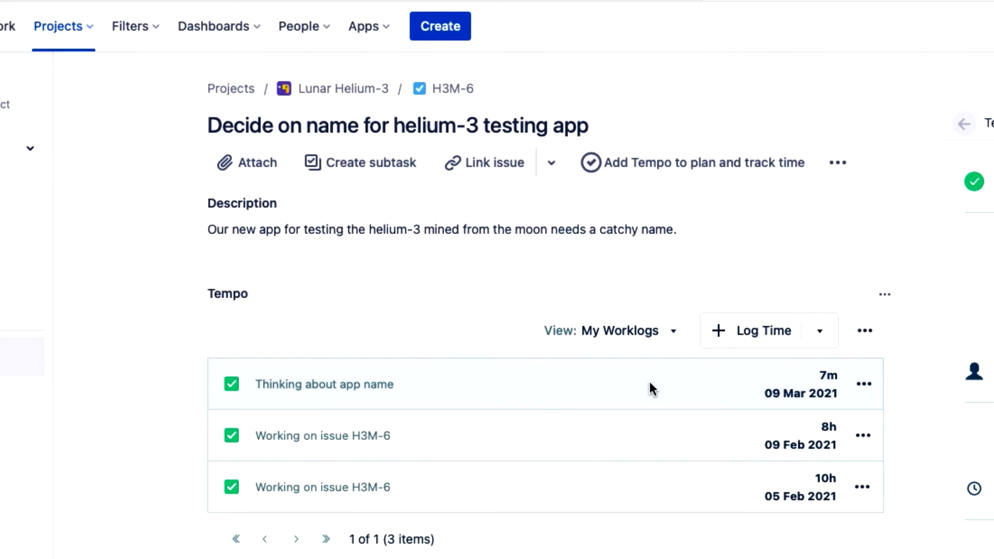
Switch to My dashboard from the Dashboards menu.
left_click(220, 31)
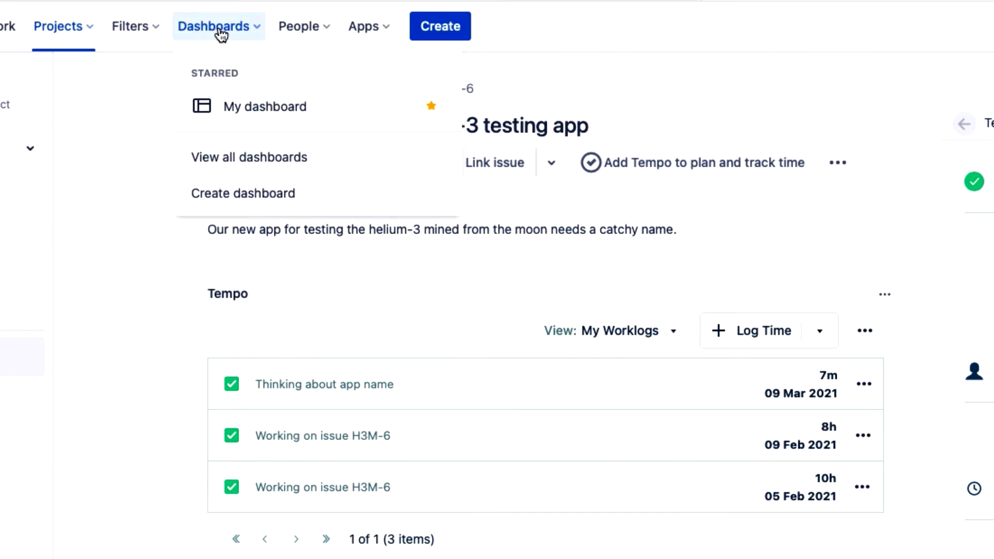
left_click(284, 105)
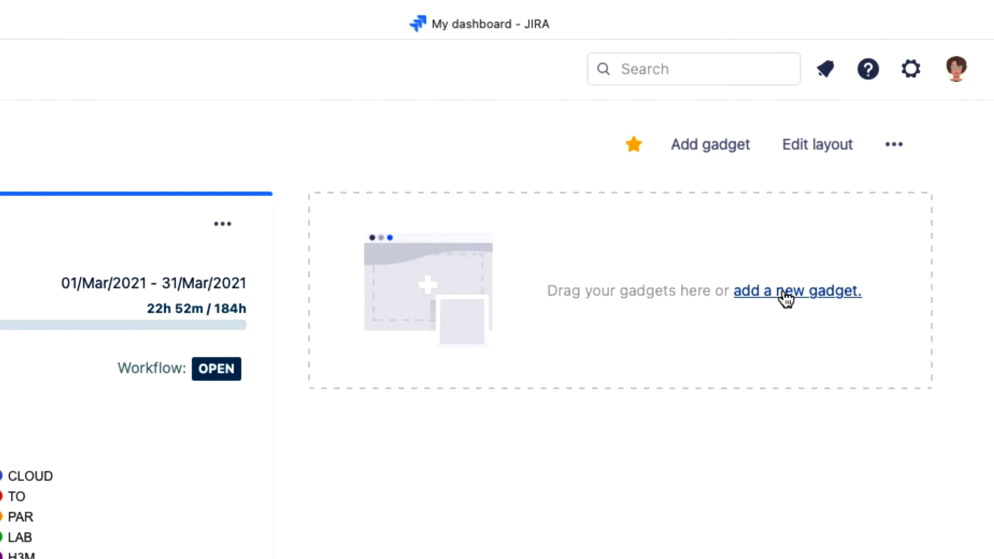
Add the Tempo Trackers gadget, found by searching 'Tempo tra', and close the gadget picker.
left_click(786, 299)
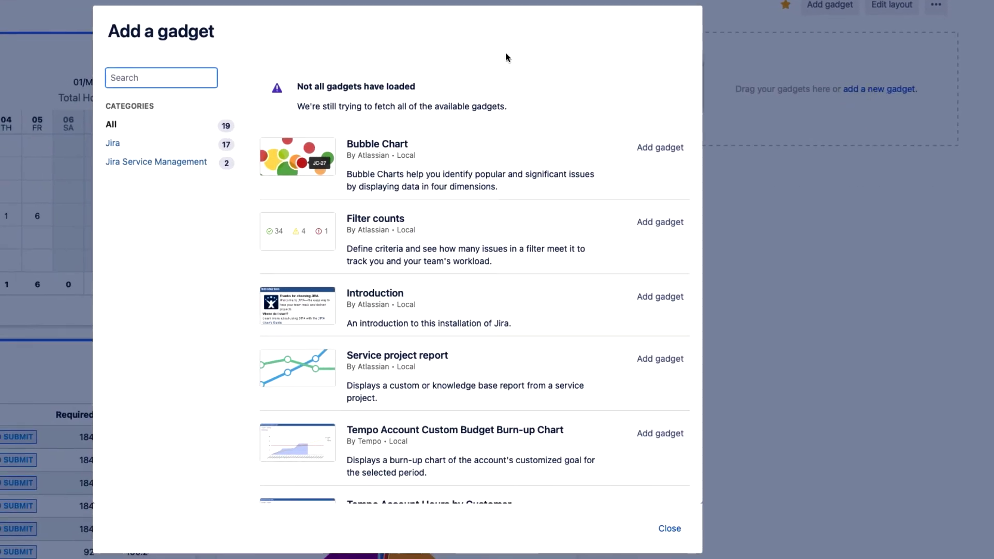
type("Tem")
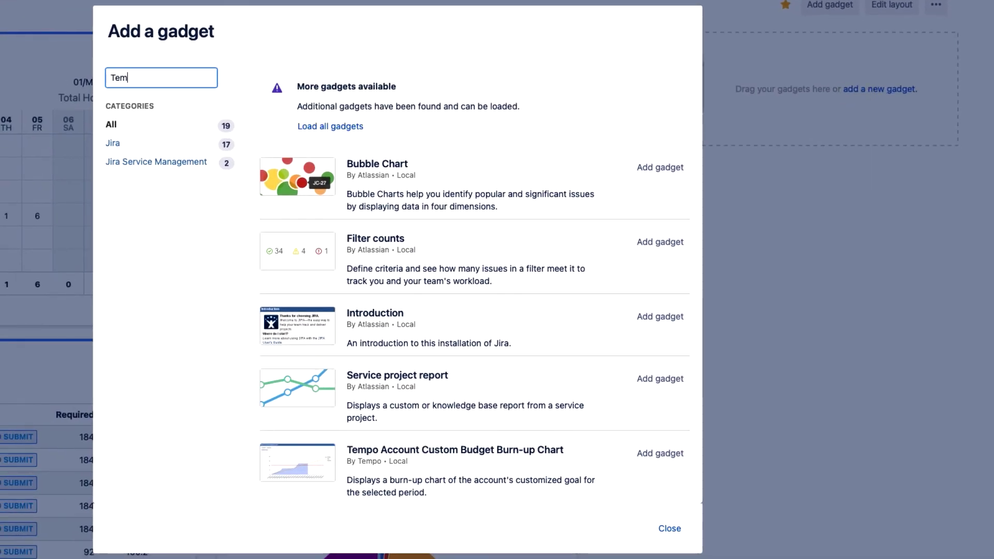
type("po")
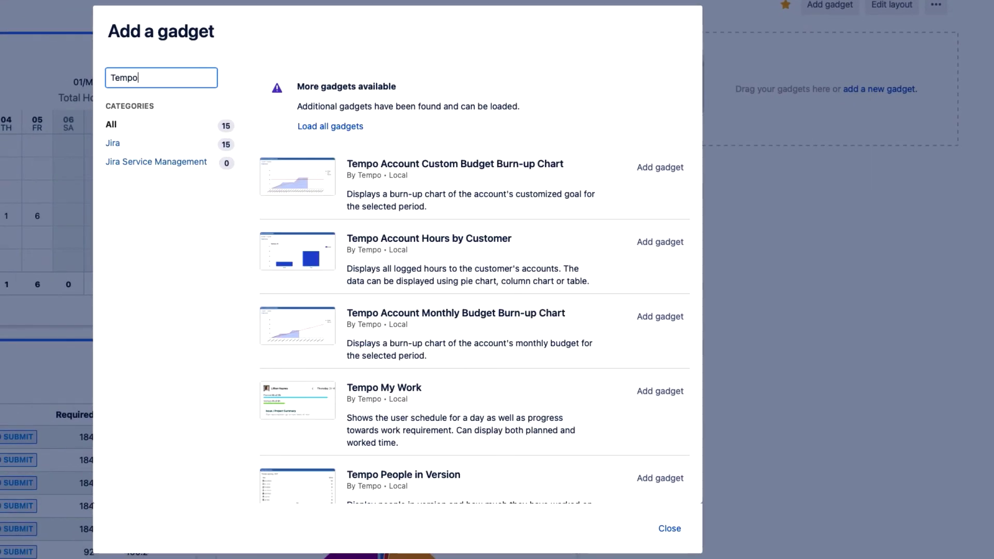
type(" tracker")
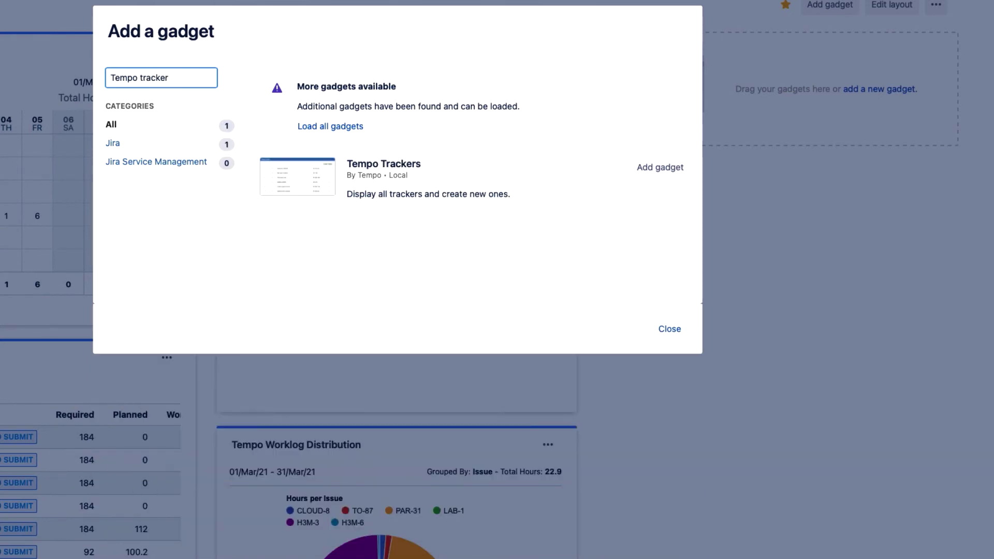
left_click(650, 167)
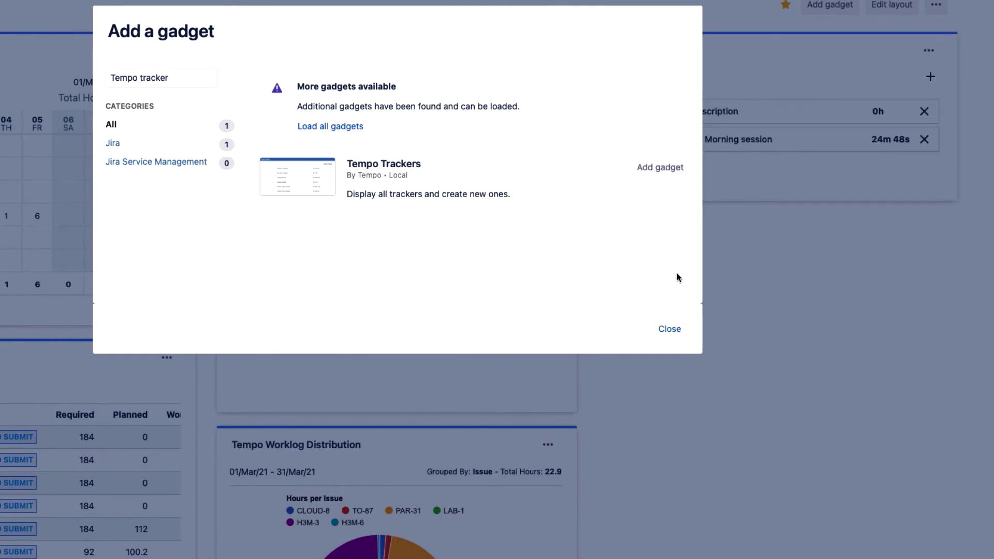
left_click(670, 329)
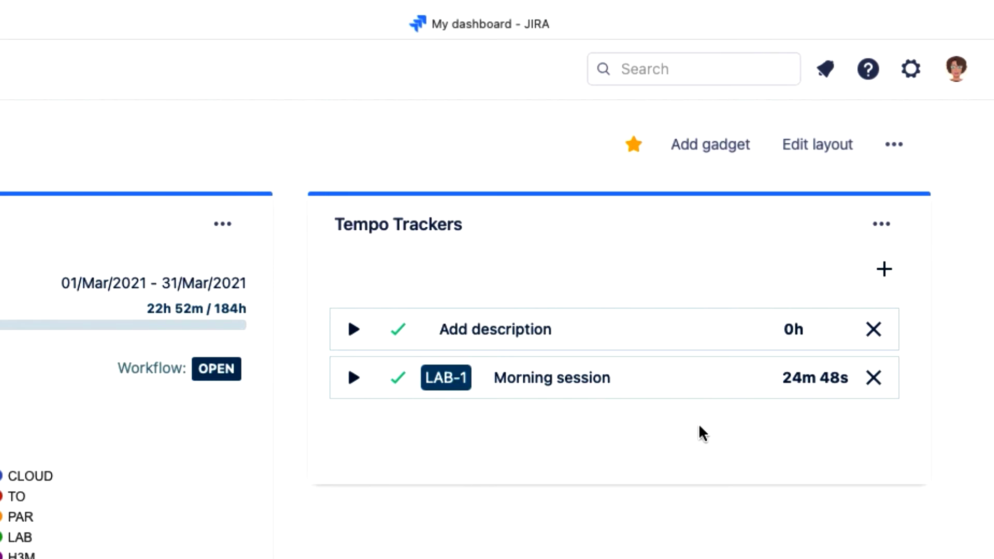
Name the untitled tracker 'Just working' and start its timer.
left_click(554, 328)
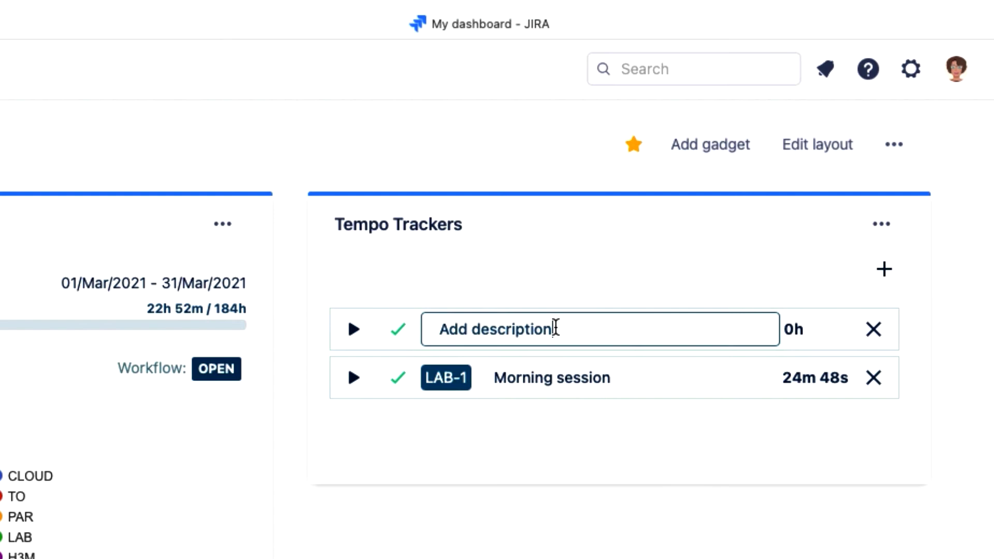
left_click_drag(552, 328, 450, 327)
type("Just working")
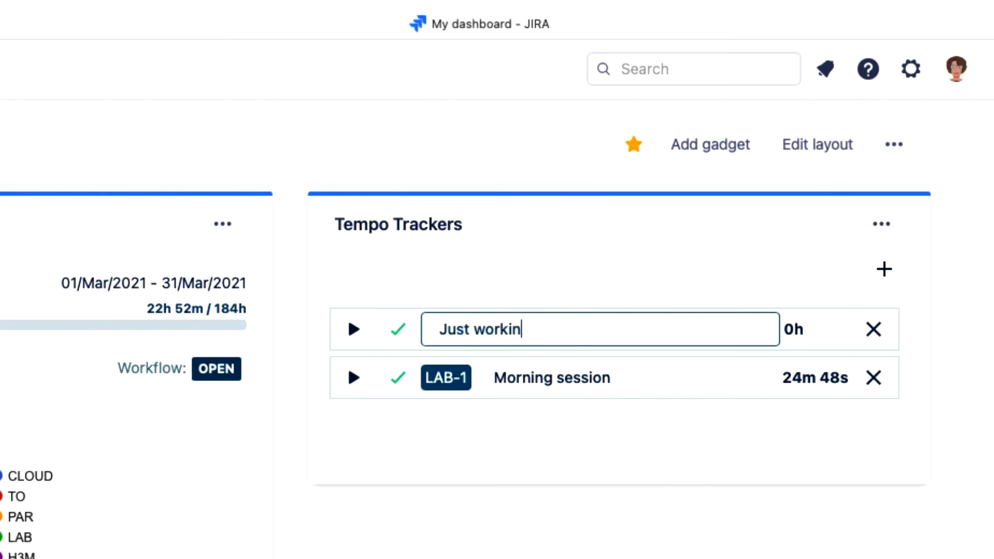
key("Return")
left_click(354, 329)
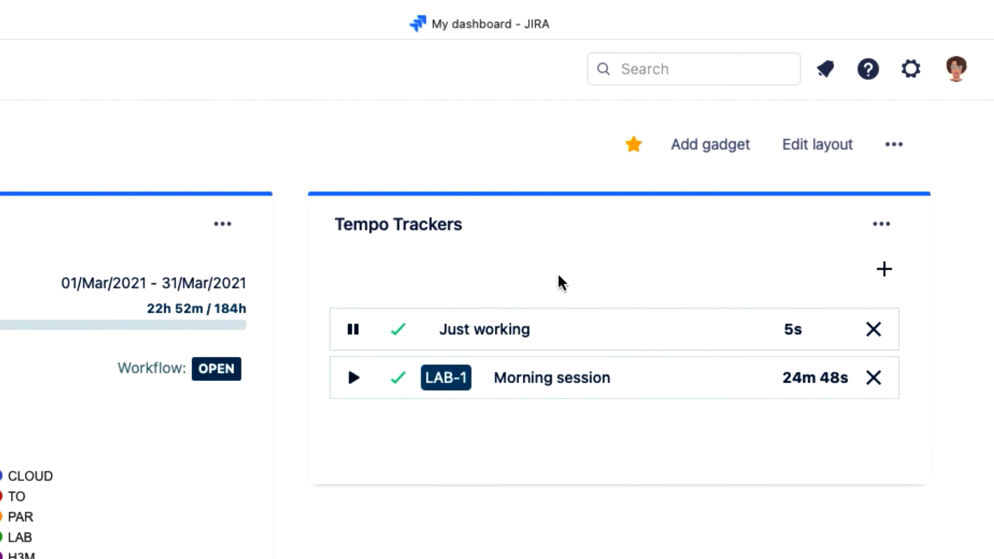
Add a second tracker named 'Still working' and start it.
left_click(885, 271)
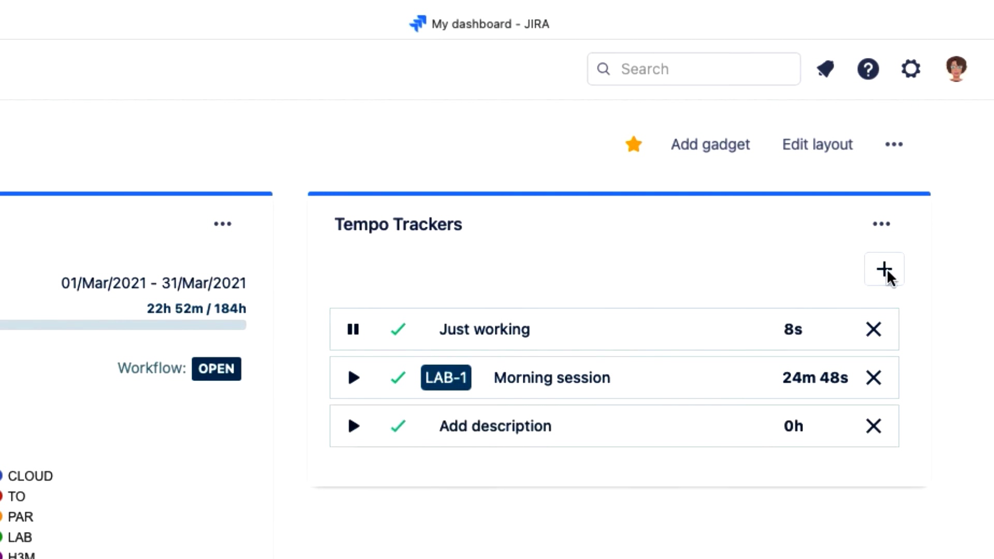
key("BackSpace")
key("BackSpace")
key("BackSpace")
key("BackSpace")
key("BackSpace")
key("BackSpace")
key("BackSpace")
key("BackSpace")
key("BackSpace")
key("BackSpace")
key("BackSpace")
key("BackSpace")
key("BackSpace")
key("BackSpace")
key("BackSpace")
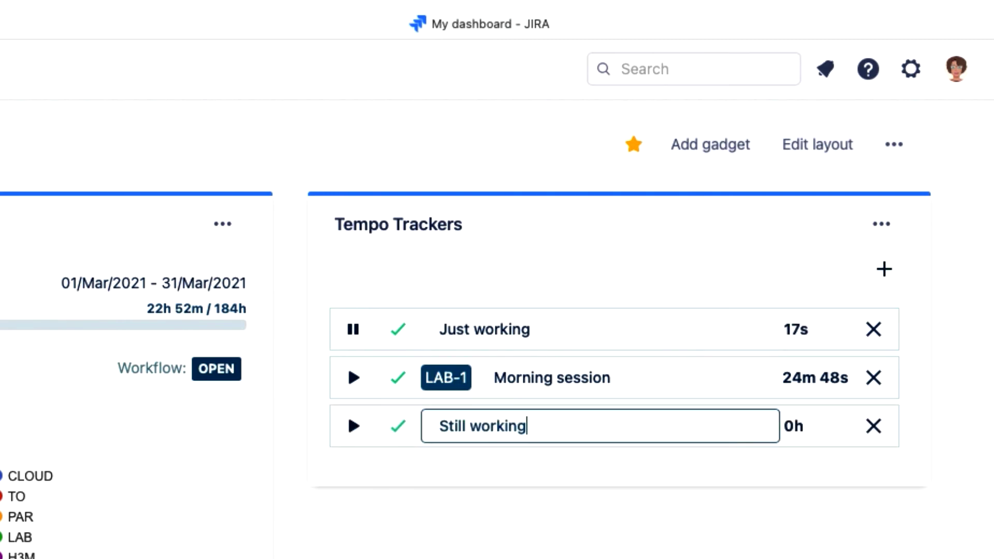
left_click(353, 427)
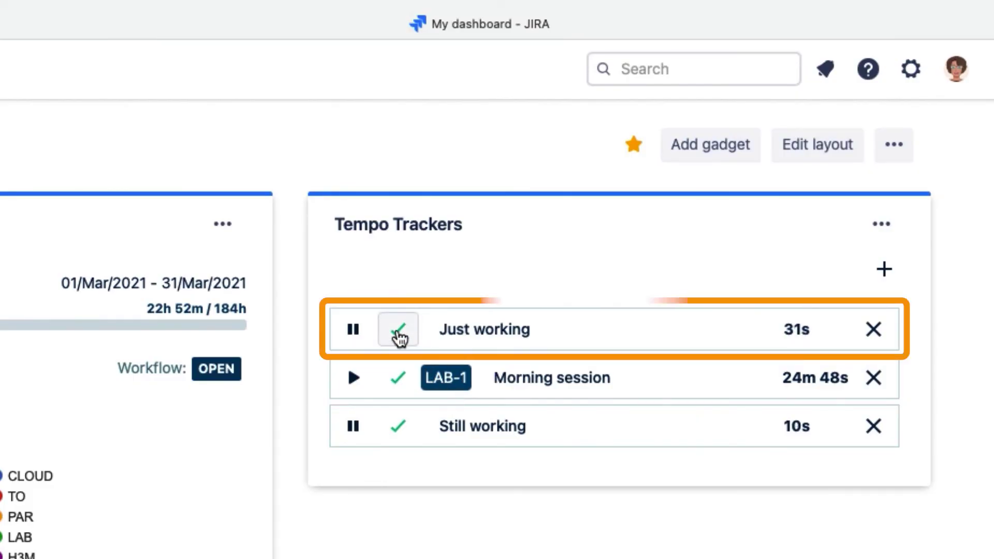
Log the 'Just working' tracker as 1h against H3M-3 Release Planning.
left_click(398, 336)
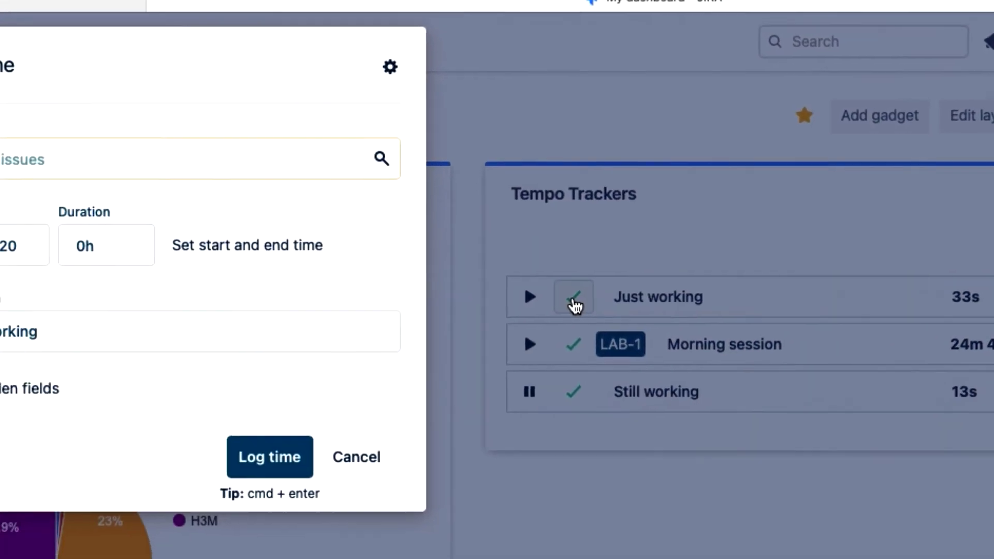
left_click(302, 141)
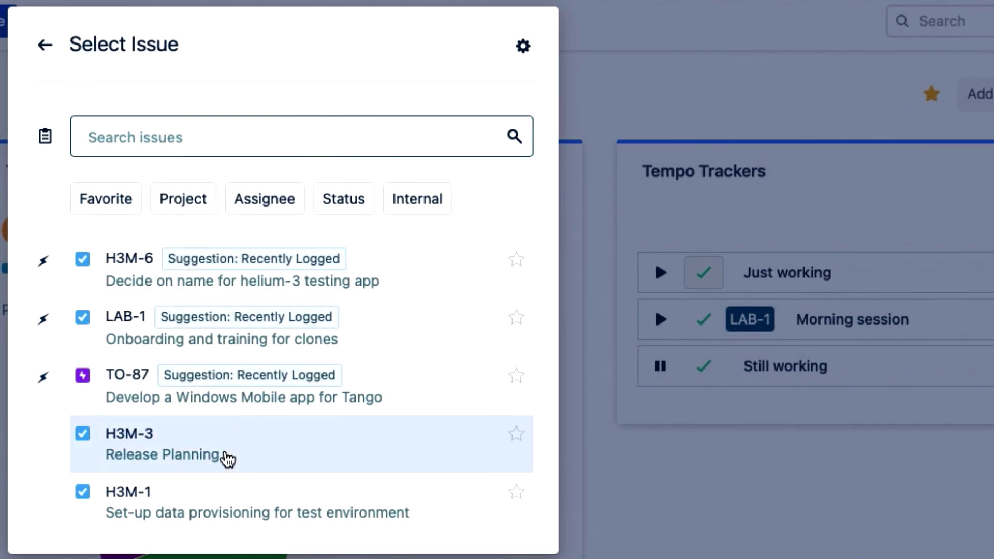
left_click(228, 455)
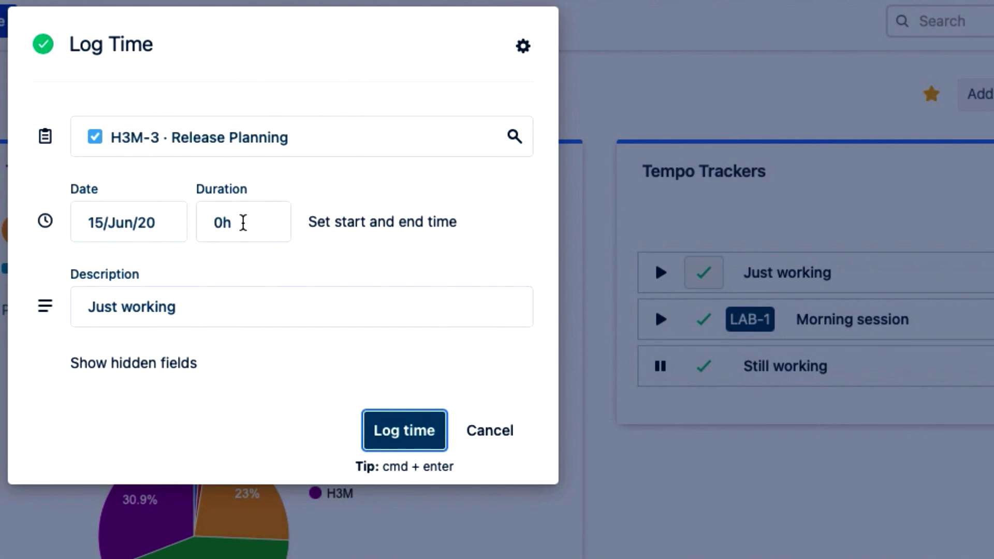
left_click(213, 222)
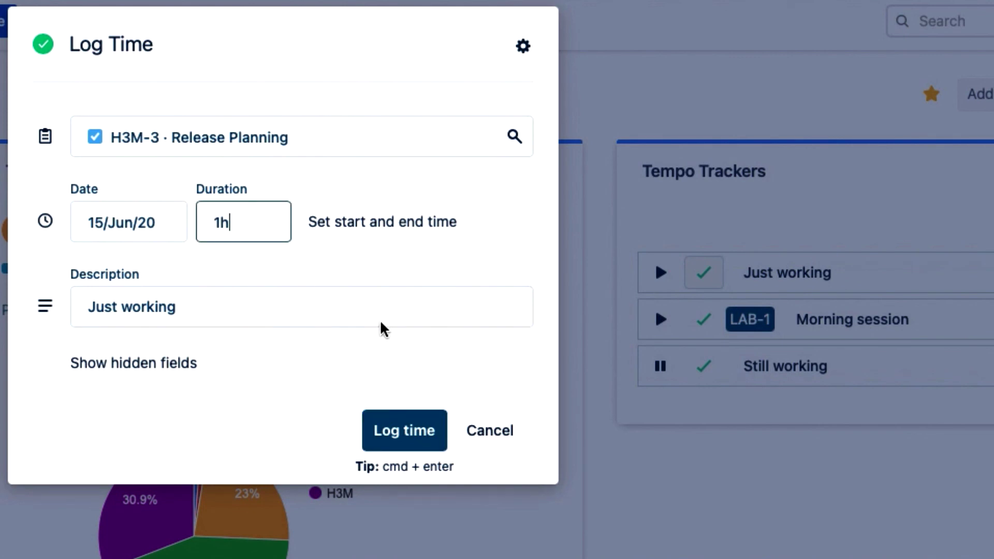
left_click(406, 430)
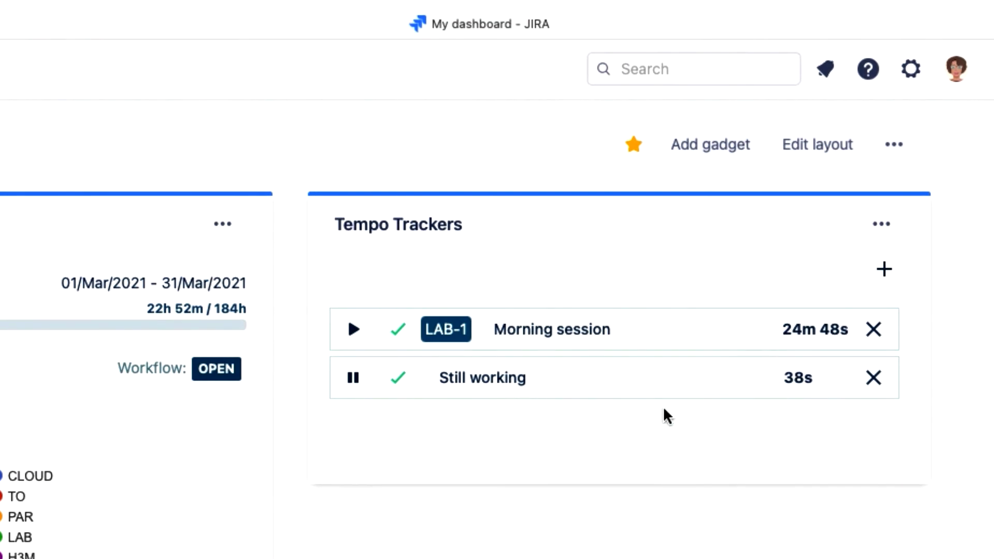
Pause the 'Still working' tracker at 41s.
left_click(354, 379)
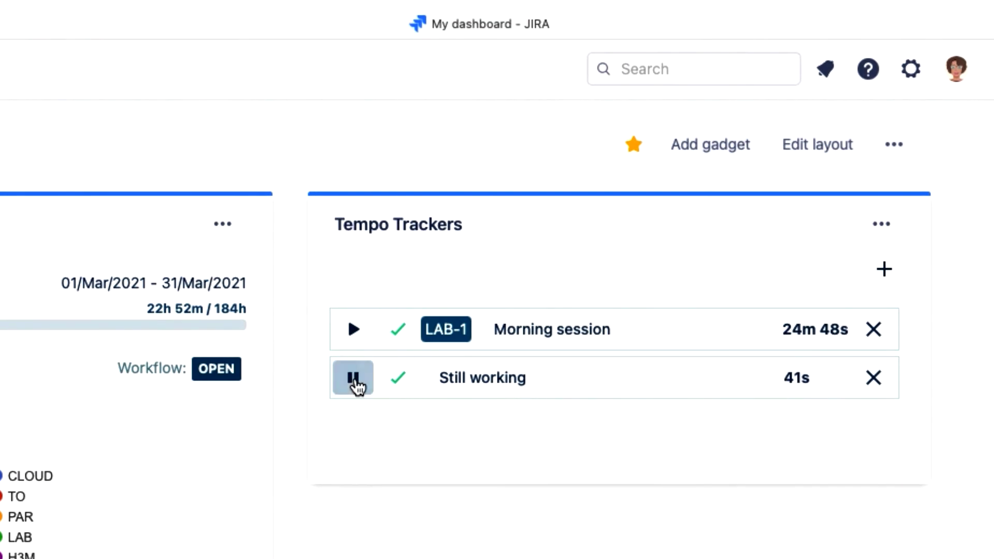